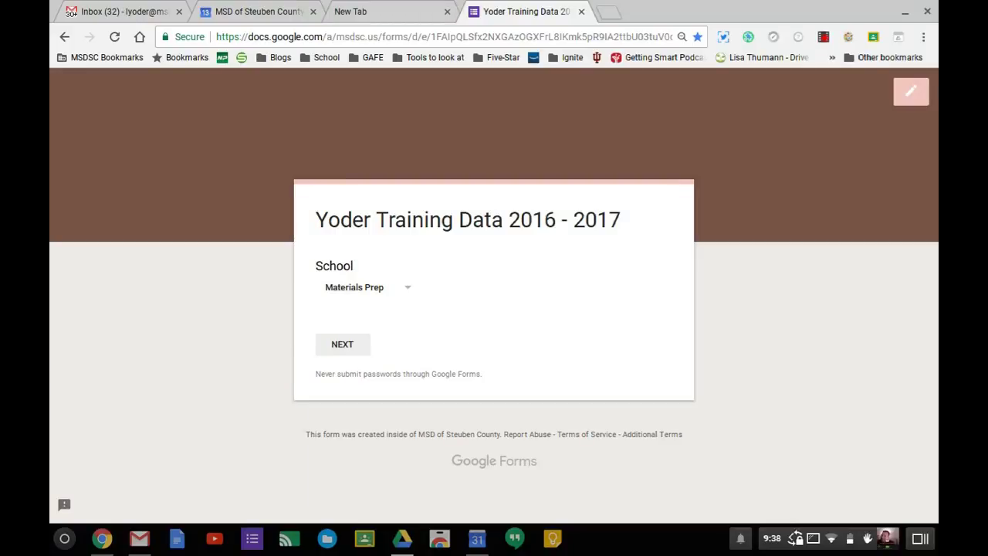
- Continue to the Materials Prep section and switch the on-screen keyboard to handwriting input for its answer field
key("Return")
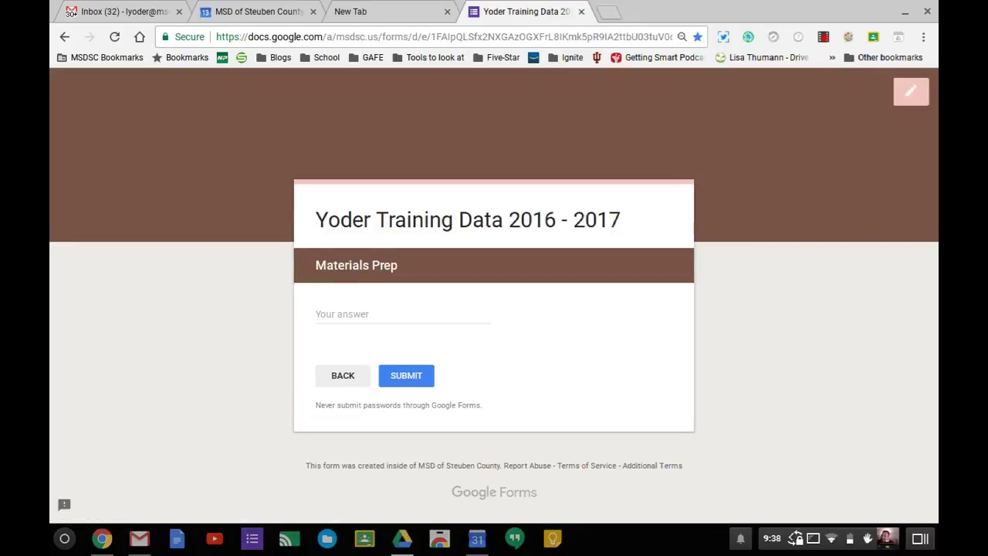
left_click(402, 315)
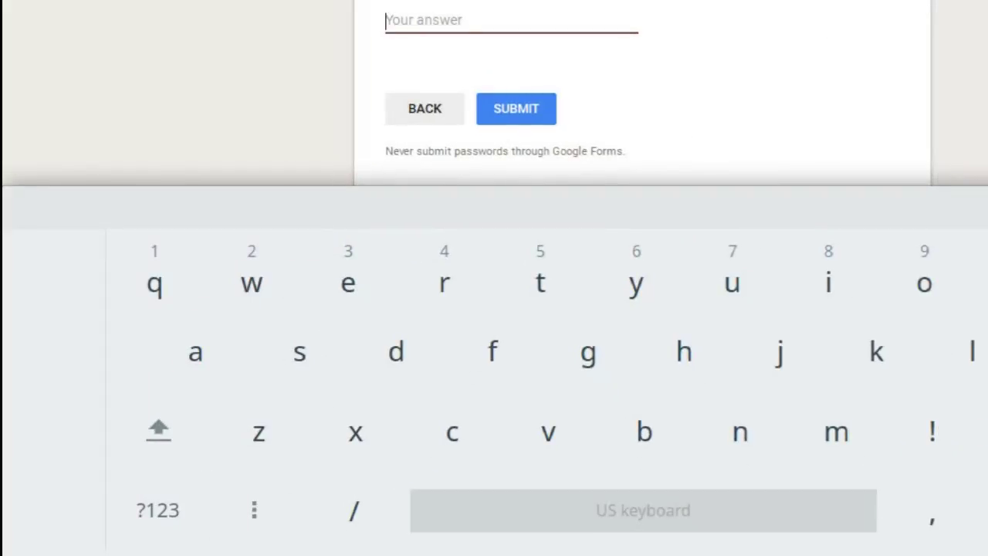
left_click(254, 509)
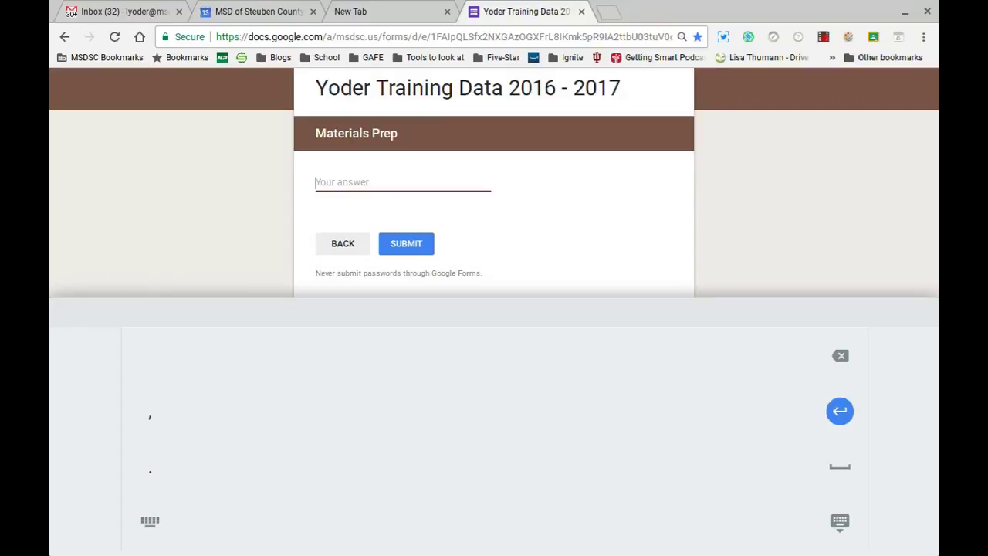
- Handwrite "Create a video about how to handwrite info" and insert the suggestion "Create a video about how to hand write info" as the answer
mouse_move(221, 352)
left_mouse_down()
mouse_move(193, 349)
mouse_move(216, 400)
mouse_move(245, 371)
mouse_move(273, 397)
mouse_move(305, 397)
left_mouse_up()
left_click_drag(312, 344, 311, 398)
mouse_move(301, 372)
left_mouse_down()
mouse_move(322, 369)
mouse_move(360, 396)
left_mouse_up()
left_click_drag(404, 374, 430, 398)
mouse_move(460, 366)
left_mouse_down()
mouse_move(480, 366)
mouse_move(502, 395)
left_mouse_up()
left_click_drag(500, 346, 541, 395)
mouse_move(543, 348)
left_mouse_down()
mouse_move(545, 396)
mouse_move(587, 374)
left_mouse_up()
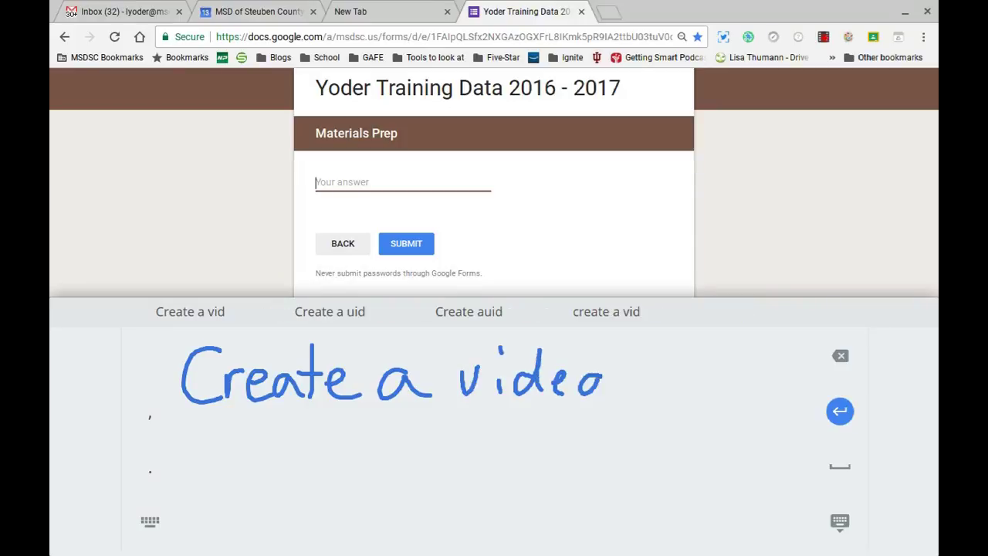
mouse_move(673, 373)
left_mouse_down()
mouse_move(645, 378)
mouse_move(706, 398)
left_mouse_up()
left_click_drag(727, 382, 730, 381)
left_click_drag(755, 378, 770, 401)
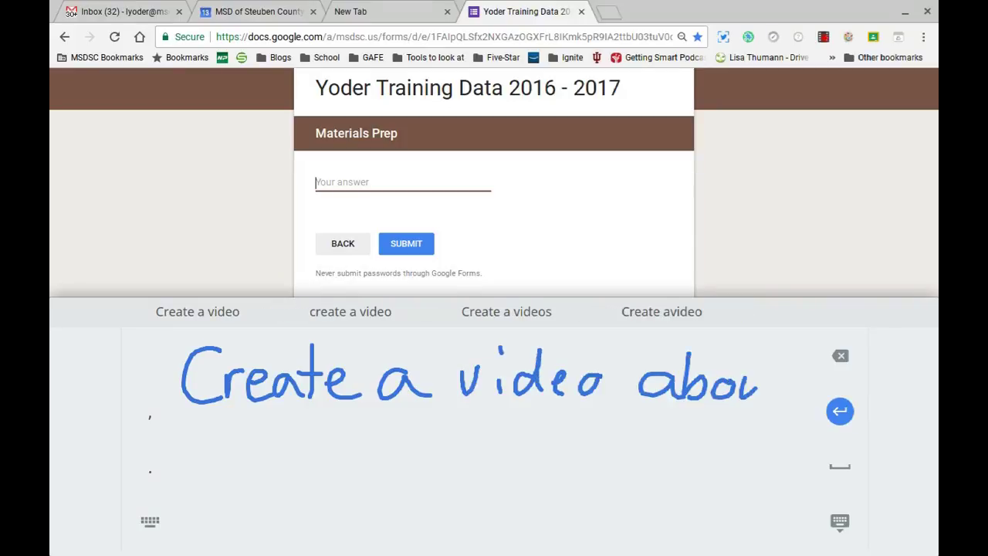
mouse_move(786, 352)
left_mouse_down()
mouse_move(781, 401)
mouse_move(796, 375)
left_mouse_up()
mouse_move(200, 426)
left_mouse_down()
mouse_move(224, 466)
mouse_move(233, 448)
left_mouse_up()
mouse_move(258, 441)
left_mouse_down()
mouse_move(291, 440)
mouse_move(333, 470)
mouse_move(354, 448)
left_mouse_up()
left_click_drag(365, 448, 362, 446)
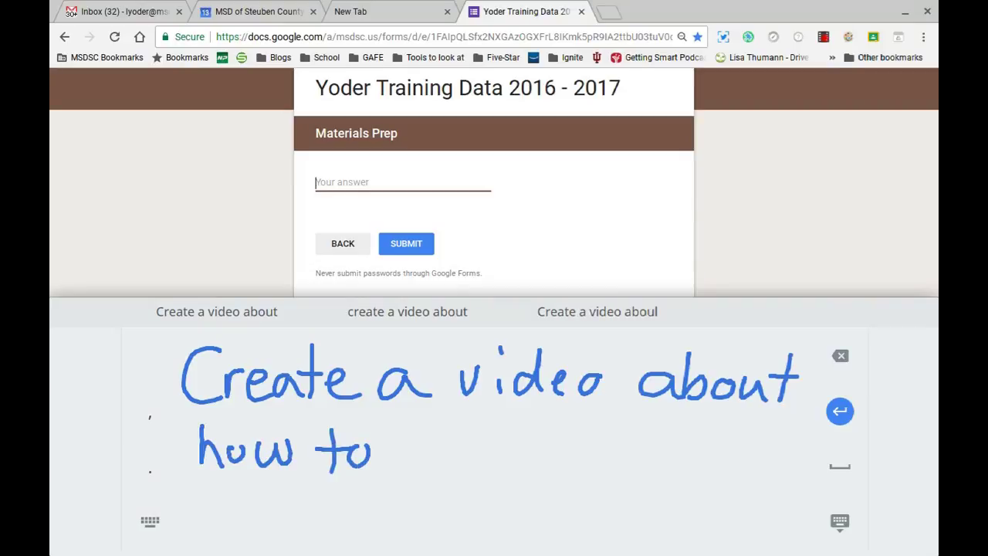
mouse_move(401, 421)
left_mouse_down()
mouse_move(399, 469)
mouse_move(429, 468)
left_mouse_up()
mouse_move(453, 448)
left_mouse_down()
mouse_move(440, 455)
mouse_move(462, 470)
left_mouse_up()
mouse_move(473, 469)
left_mouse_down()
mouse_move(489, 453)
mouse_move(495, 464)
left_mouse_up()
left_click_drag(531, 421, 532, 465)
left_click_drag(539, 438, 605, 446)
left_click_drag(619, 462, 619, 465)
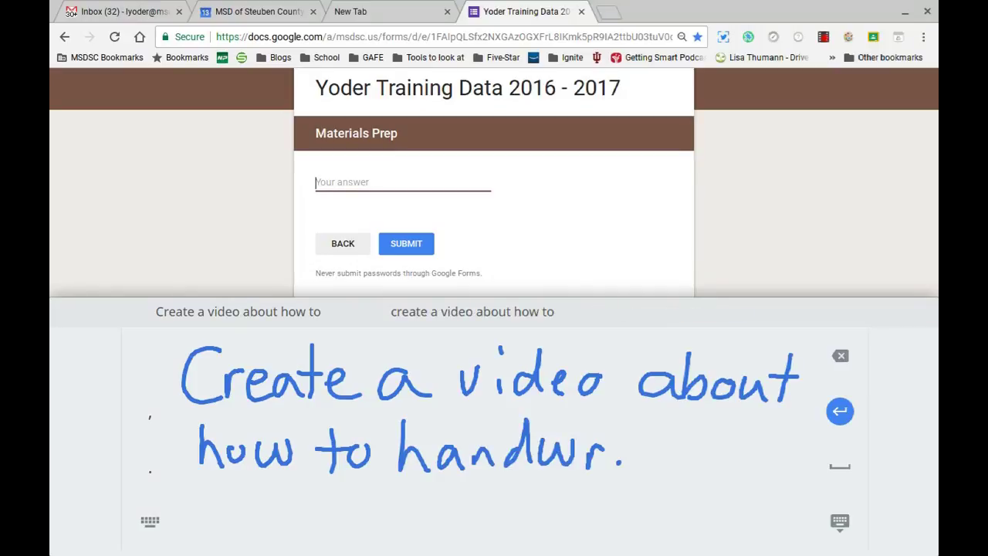
left_click_drag(626, 422, 628, 431)
left_click_drag(644, 432, 647, 469)
mouse_move(633, 447)
left_mouse_down()
mouse_move(667, 444)
mouse_move(684, 469)
mouse_move(717, 471)
left_mouse_up()
left_click_drag(712, 431, 752, 469)
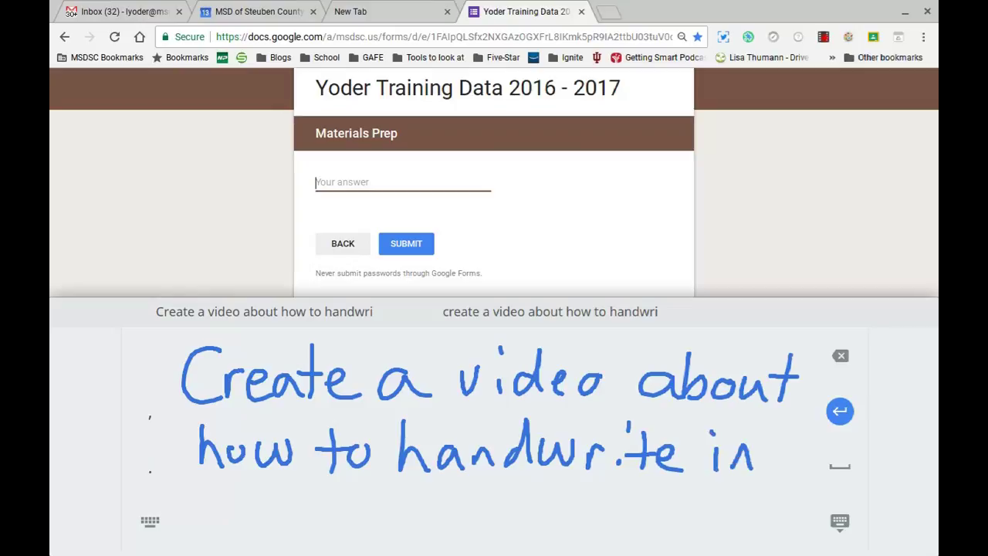
mouse_move(784, 432)
left_mouse_down()
mouse_move(769, 470)
mouse_move(780, 453)
left_mouse_up()
left_click_drag(795, 454, 796, 457)
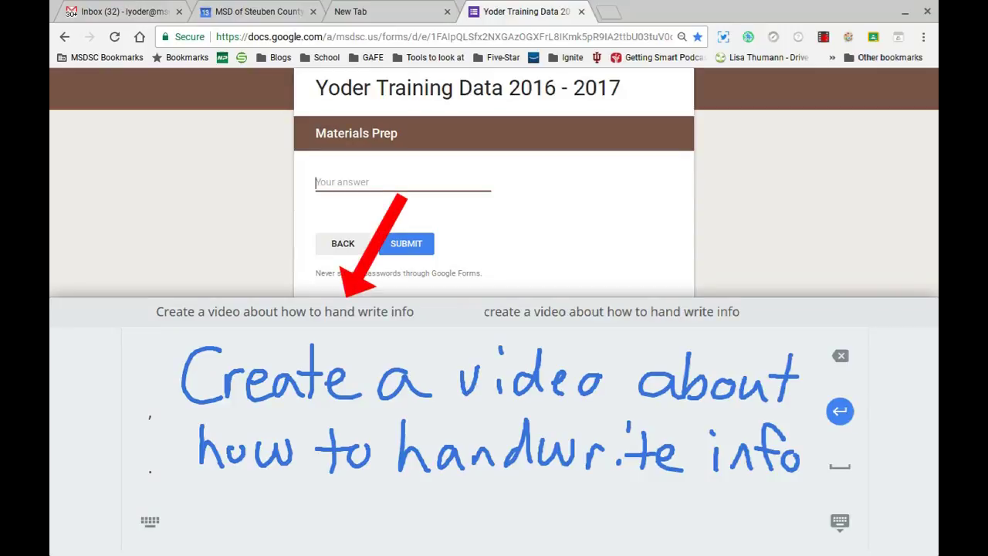
left_click(285, 311)
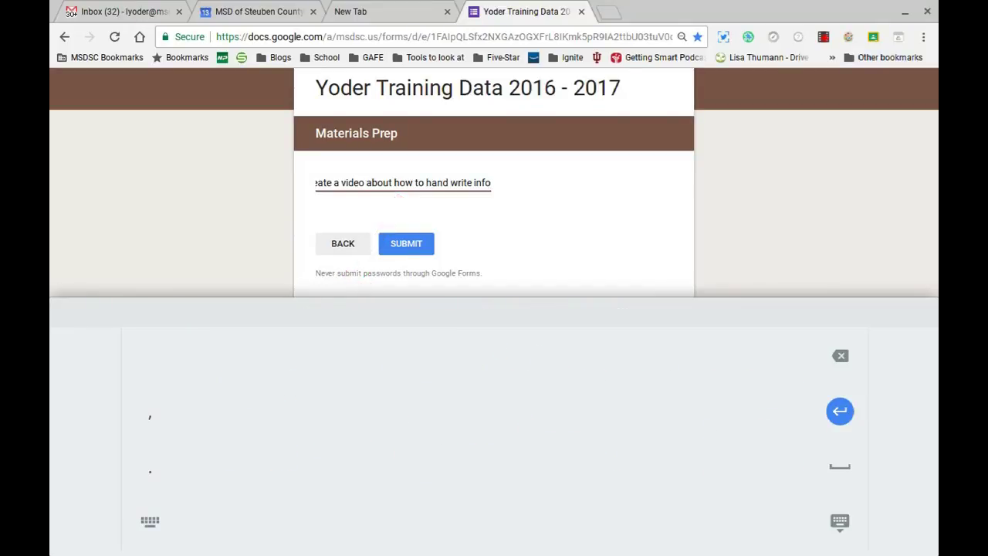
- Handwrite "into any text field on my Chromebook." and append the suggestion "into any text field on my chrome book." to the answer
left_click_drag(190, 370, 185, 403)
left_click_drag(186, 344, 186, 354)
left_click_drag(207, 370, 236, 402)
mouse_move(255, 341)
left_mouse_down()
mouse_move(255, 404)
mouse_move(279, 375)
left_mouse_up()
mouse_move(293, 373)
left_mouse_down()
mouse_move(296, 398)
mouse_move(289, 373)
left_mouse_up()
mouse_move(364, 372)
left_mouse_down()
mouse_move(370, 399)
mouse_move(410, 400)
mouse_move(456, 372)
left_mouse_up()
left_click_drag(456, 369, 430, 434)
left_click_drag(495, 346, 515, 399)
mouse_move(480, 380)
left_mouse_down()
mouse_move(531, 371)
mouse_move(543, 396)
left_mouse_up()
left_click_drag(553, 369, 578, 398)
left_click_drag(576, 367, 555, 400)
left_click_drag(602, 346, 600, 401)
left_click_drag(586, 377, 627, 374)
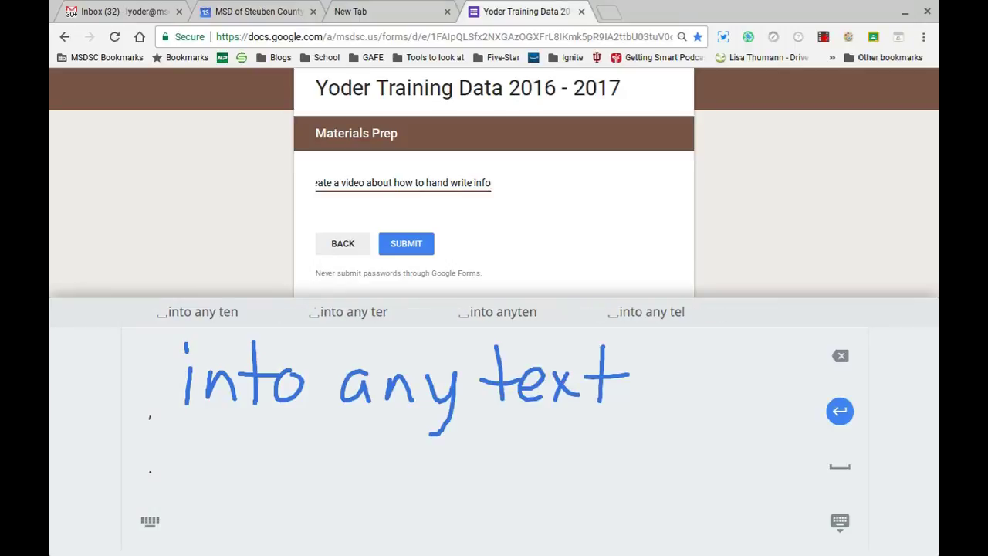
mouse_move(680, 354)
left_mouse_down()
mouse_move(656, 393)
mouse_move(663, 379)
left_mouse_up()
left_click(675, 359)
mouse_move(673, 376)
left_mouse_down()
mouse_move(673, 396)
mouse_move(699, 389)
left_mouse_up()
mouse_move(721, 352)
left_mouse_down()
mouse_move(715, 396)
mouse_move(733, 386)
left_mouse_up()
left_click_drag(751, 346, 752, 397)
mouse_move(202, 448)
left_mouse_down()
mouse_move(190, 449)
mouse_move(199, 448)
left_mouse_up()
mouse_move(225, 452)
left_mouse_down()
mouse_move(225, 470)
mouse_move(336, 471)
left_mouse_up()
mouse_move(349, 446)
left_mouse_down()
mouse_move(388, 443)
mouse_move(351, 510)
left_mouse_up()
left_click_drag(462, 434, 463, 477)
mouse_move(472, 421)
left_mouse_down()
mouse_move(470, 472)
mouse_move(494, 473)
mouse_move(531, 450)
mouse_move(605, 471)
mouse_move(622, 446)
mouse_move(631, 472)
left_mouse_up()
left_click_drag(639, 418, 643, 473)
mouse_move(668, 466)
left_mouse_down()
mouse_move(688, 450)
mouse_move(682, 472)
left_mouse_up()
left_click_drag(710, 451, 712, 452)
mouse_move(728, 418)
left_mouse_down()
mouse_move(725, 475)
mouse_move(743, 476)
left_mouse_up()
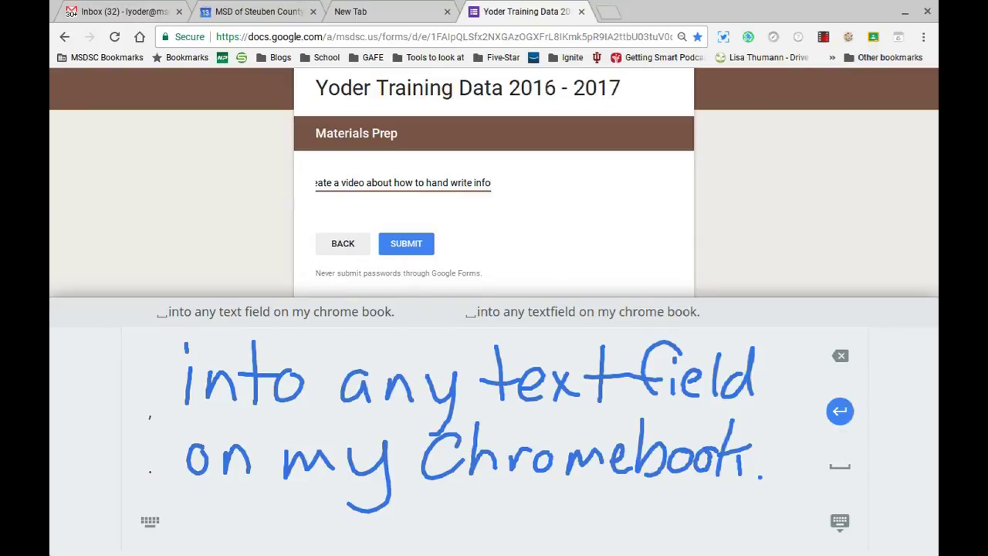
left_click(274, 311)
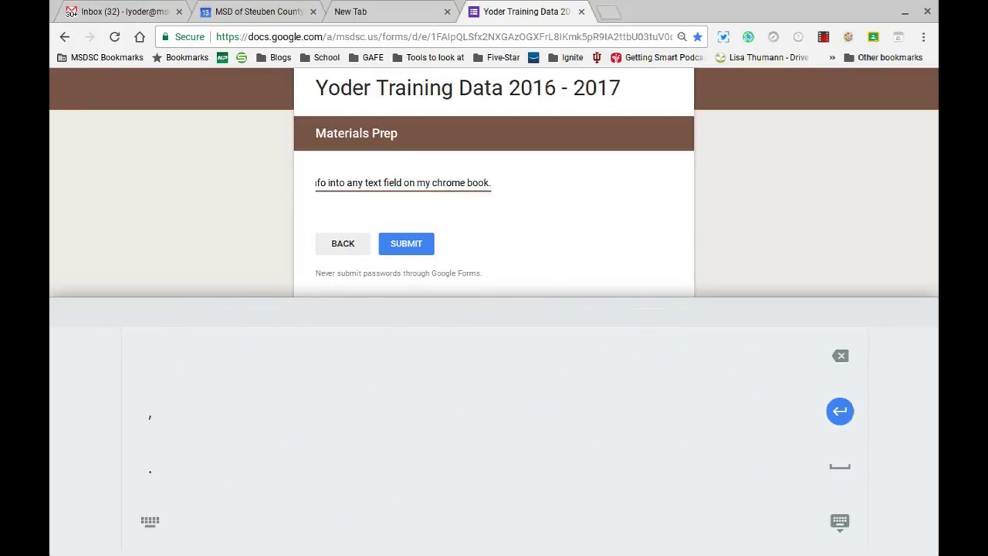
- Try the handwriting pad's comma and period at the end of the answer and delete the extra punctuation
type(".")
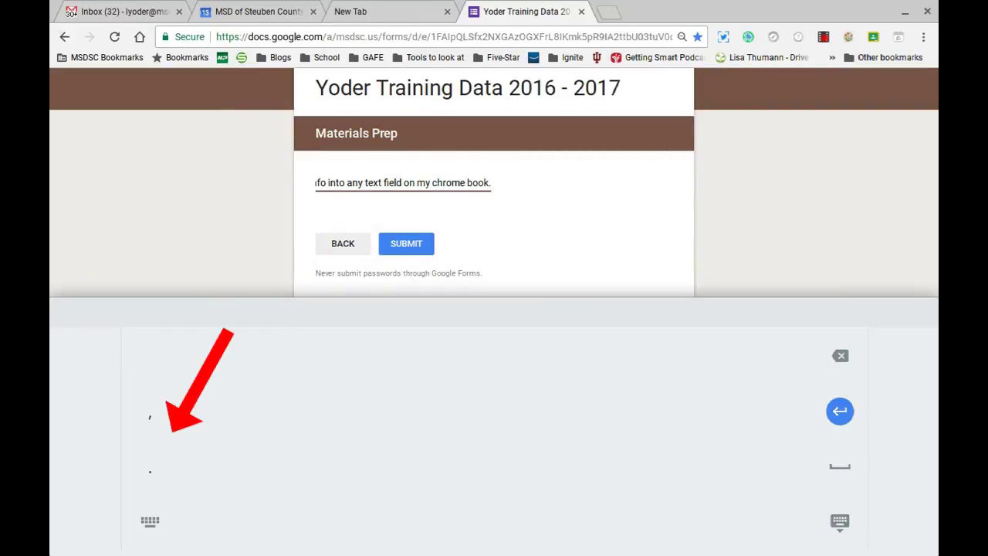
type(",")
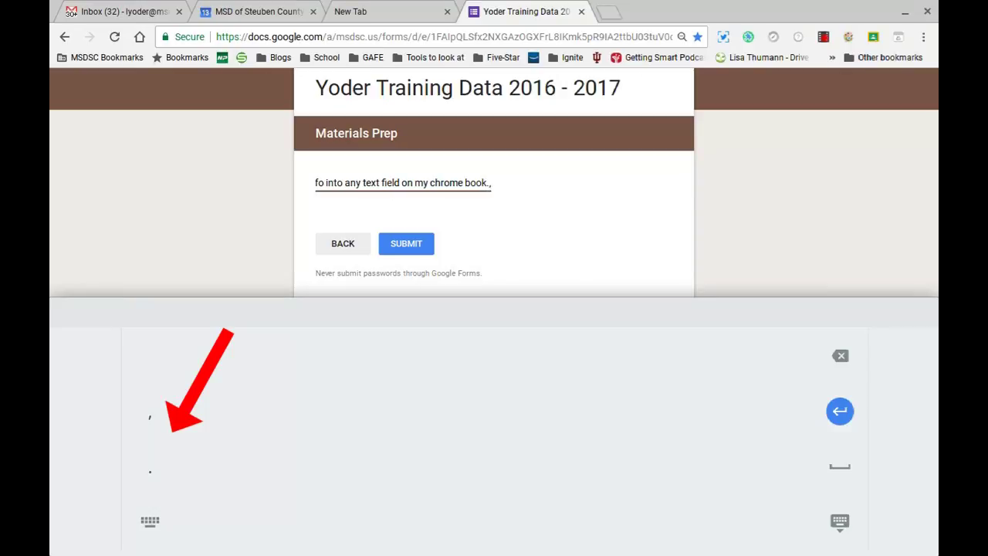
type(".")
key("BackSpace")
key("BackSpace")
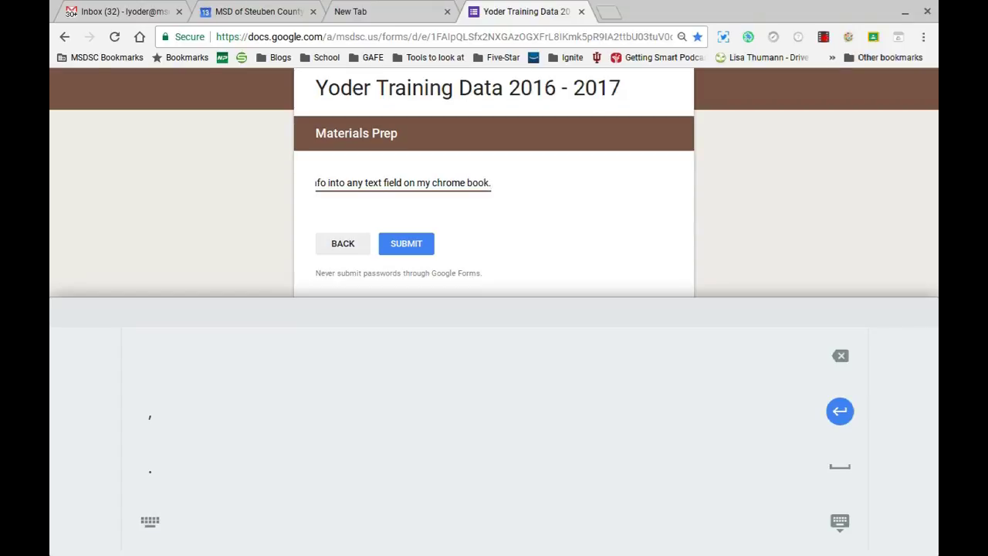
- Handwrite "I am" after the answer, insert the suggestion "tam" and delete it again
mouse_move(201, 356)
left_mouse_down()
mouse_move(205, 409)
mouse_move(229, 403)
left_mouse_up()
mouse_move(297, 382)
left_mouse_down()
mouse_move(297, 410)
mouse_move(309, 415)
left_mouse_up()
mouse_move(321, 381)
left_mouse_down()
mouse_move(324, 406)
mouse_move(388, 413)
left_mouse_up()
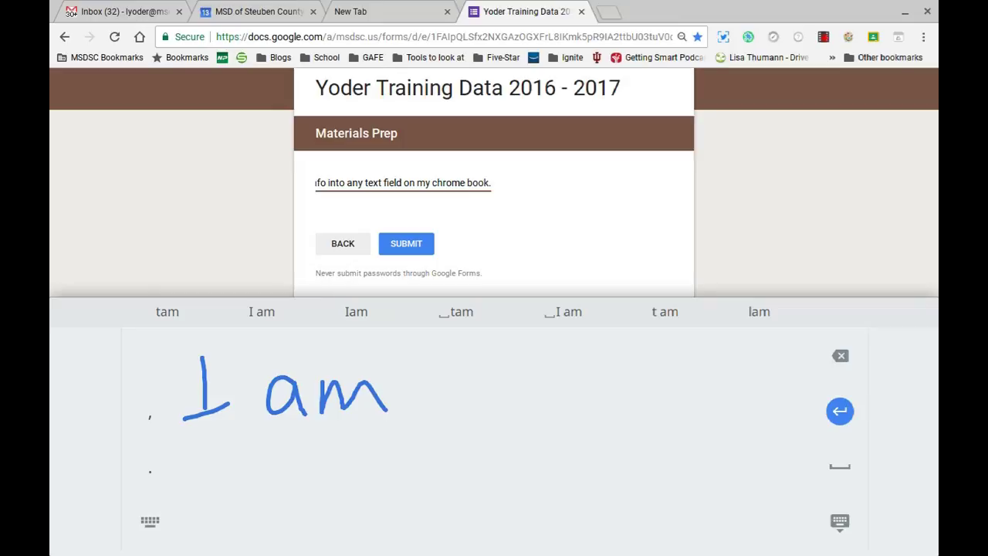
left_click(563, 311)
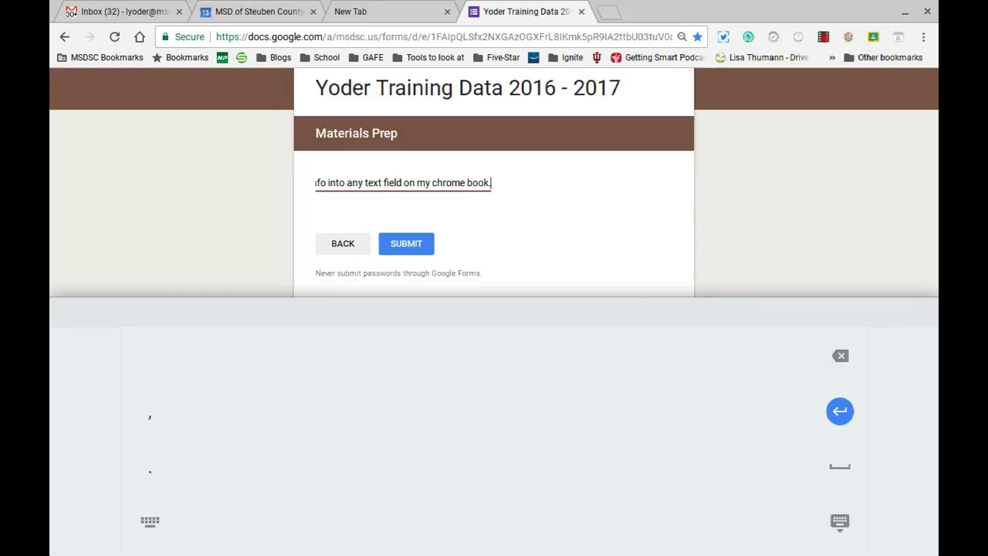
type("tam")
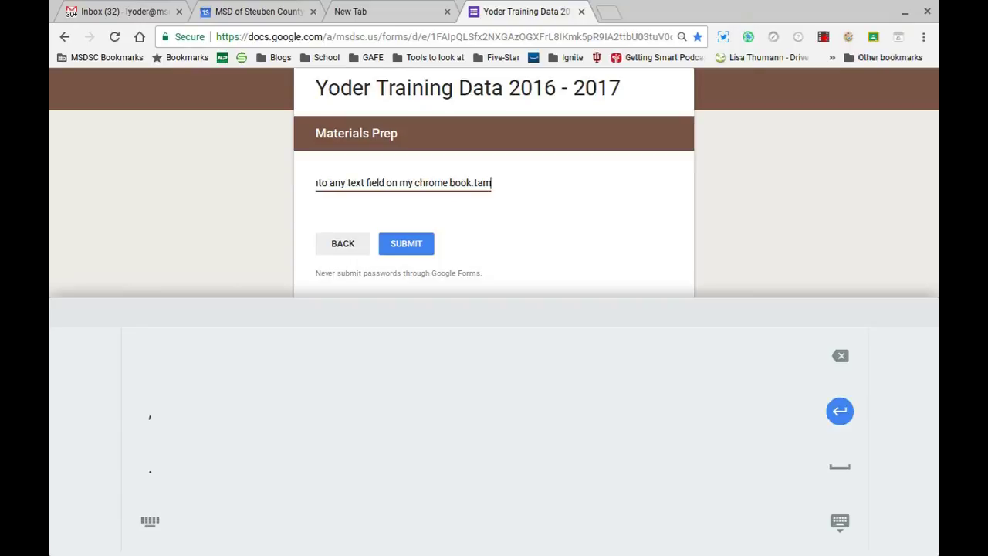
key("BackSpace")
key("BackSpace")
key("BackSpace")
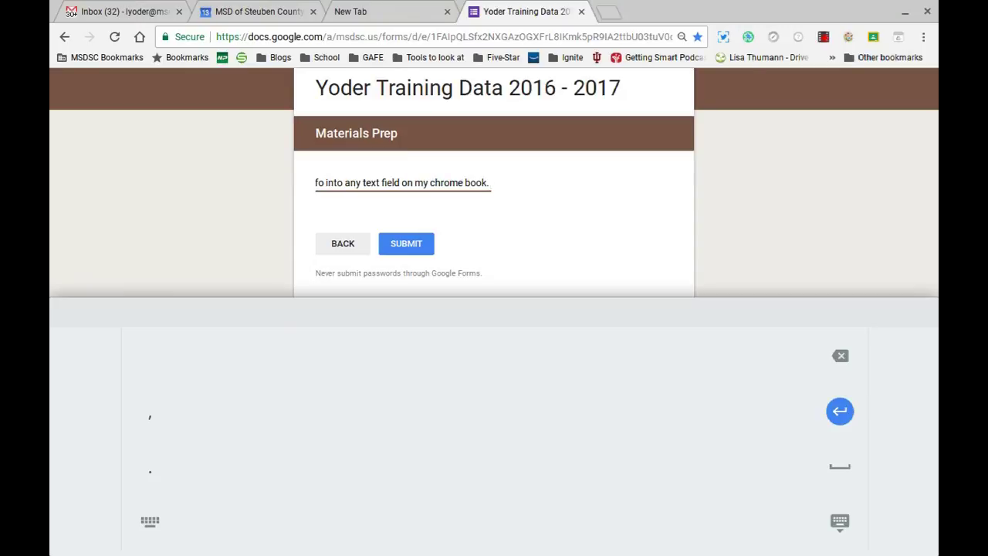
- Switch from handwriting to the US keyboard layout and back to handwriting input
left_click(150, 521)
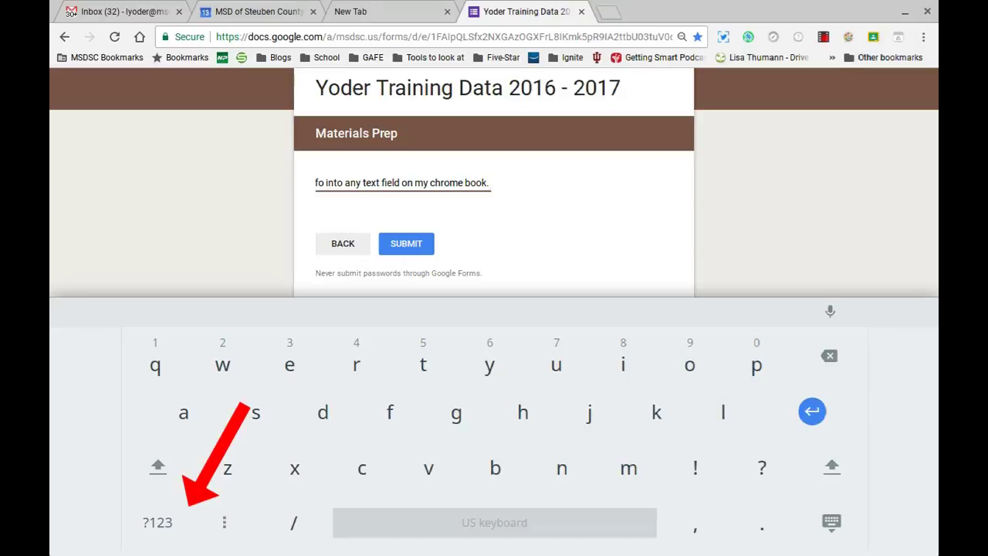
left_click(224, 522)
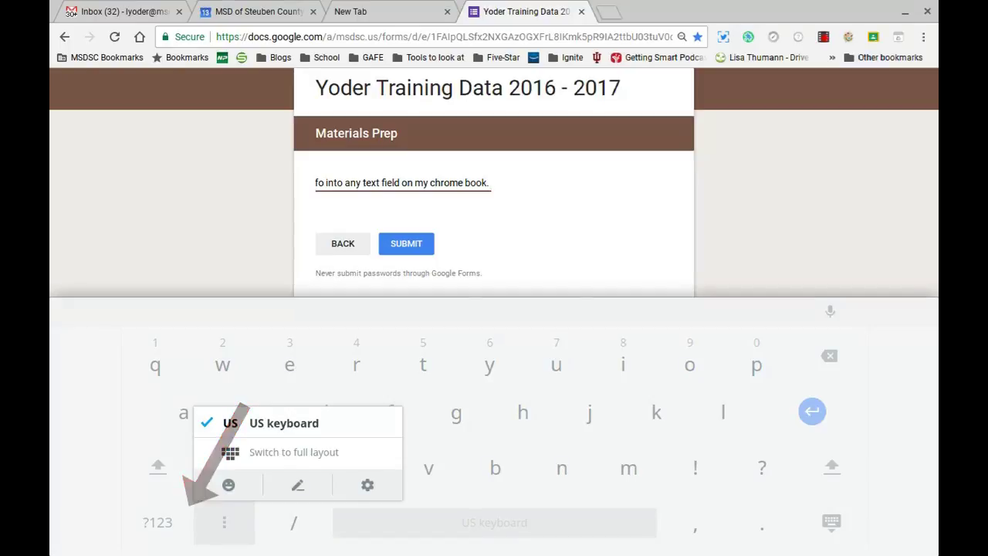
left_click(298, 485)
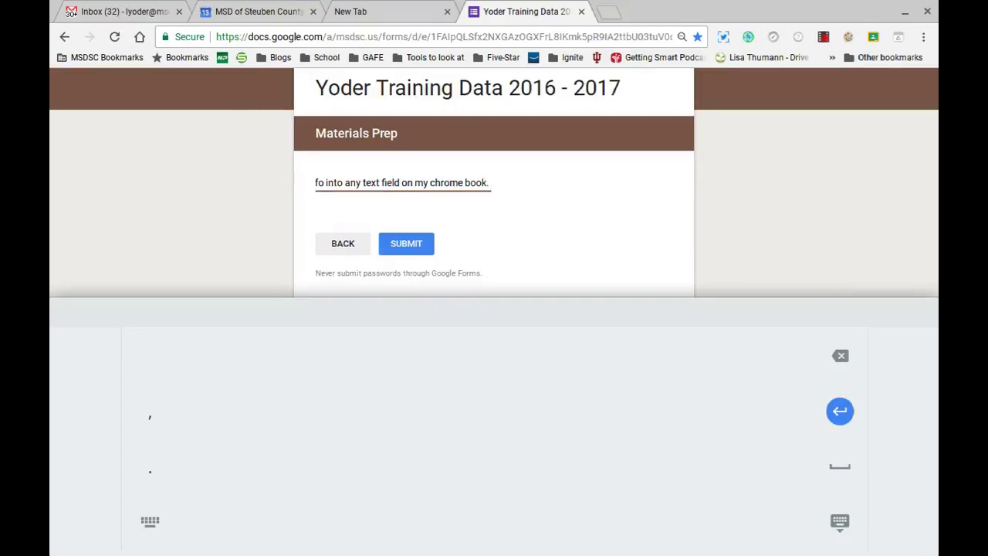
- Hide the on-screen handwriting pad and submit the completed form
left_click(840, 522)
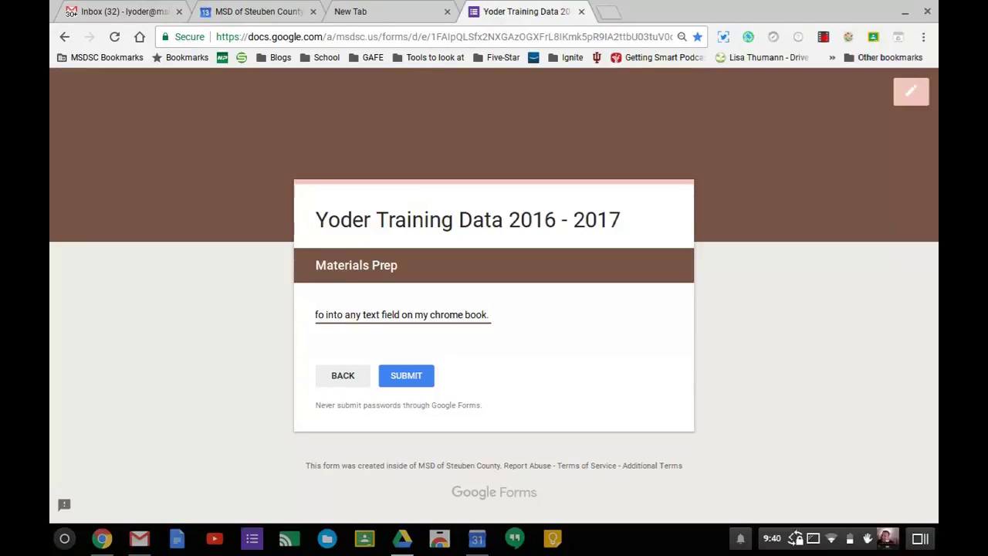
left_click(406, 375)
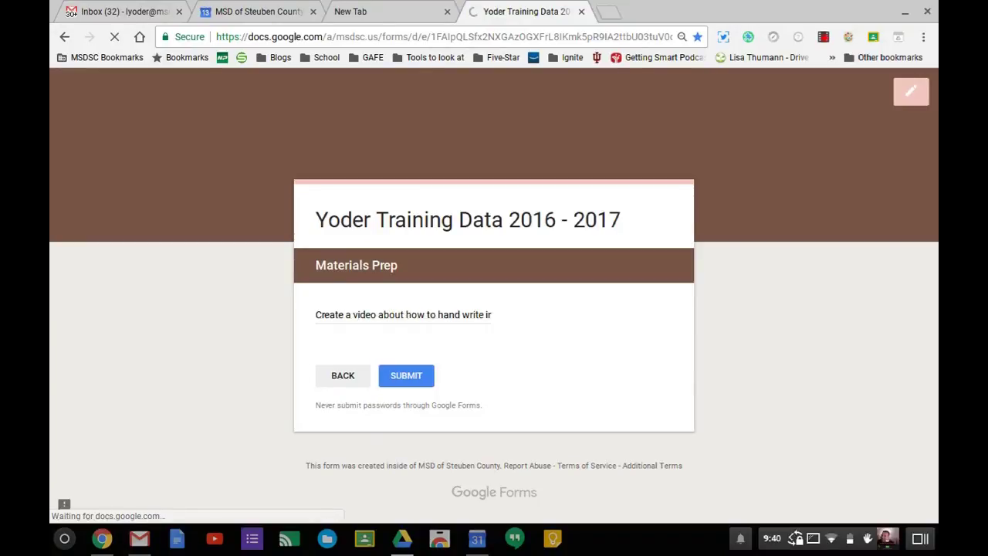